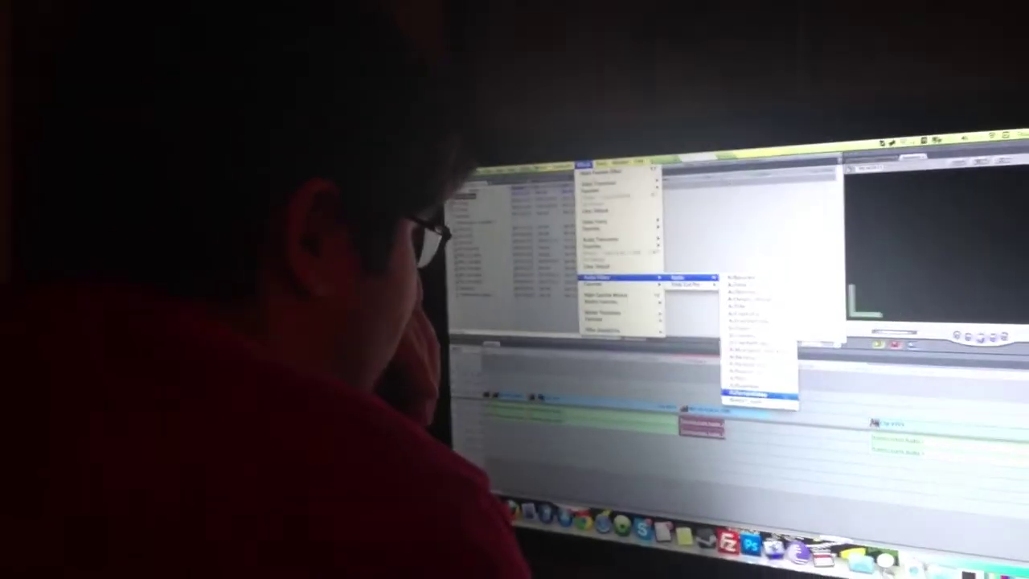
# Apply the chosen filter from the Audio Filters submenu to the timeline audio clip.
pyautogui.click(728, 290)
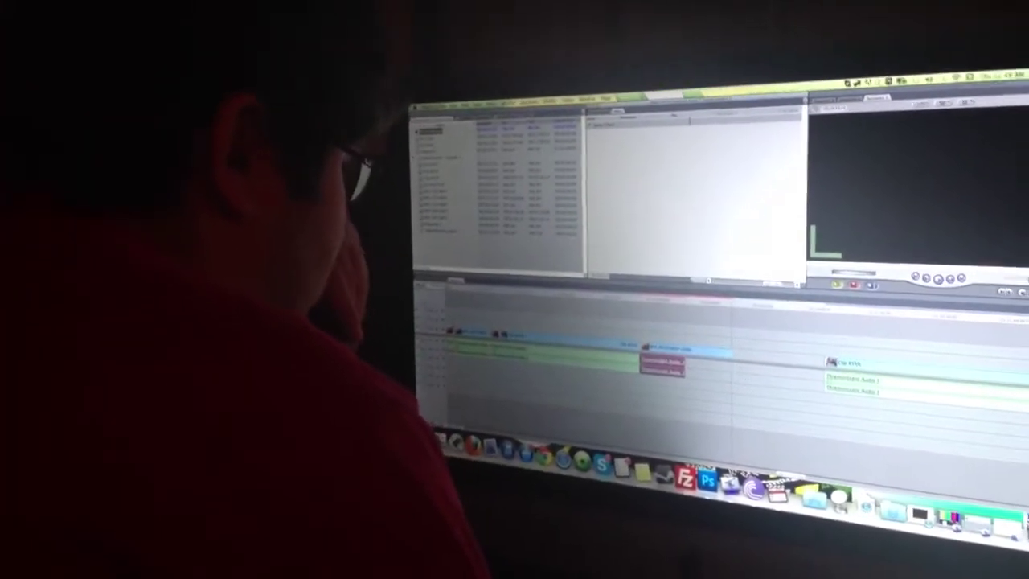